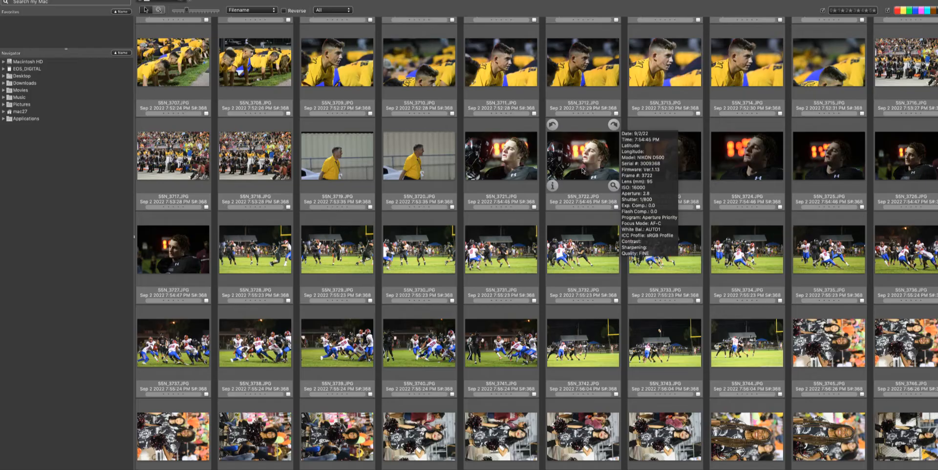
Rotate the sideways cheerleader photos from SSN_3745.JPG through SSN_3759.JPG upright
{"action": "scroll", "coordinate": [583, 171], "scroll_direction": "down", "scroll_amount": 5}
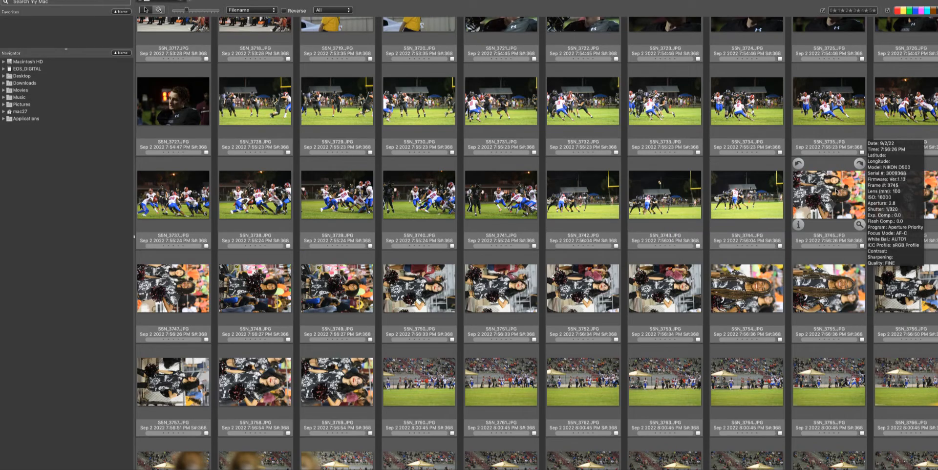
{"action": "left_click", "coordinate": [837, 192]}
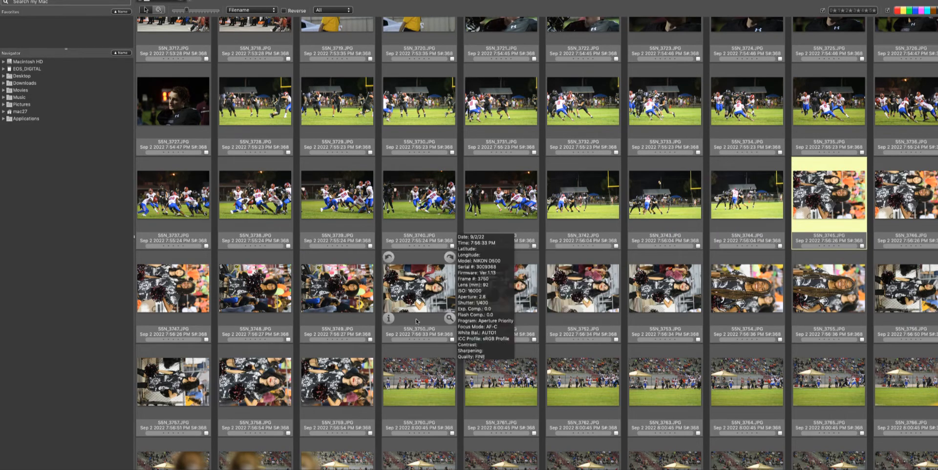
{"action": "left_click", "coordinate": [338, 380], "text": "shift"}
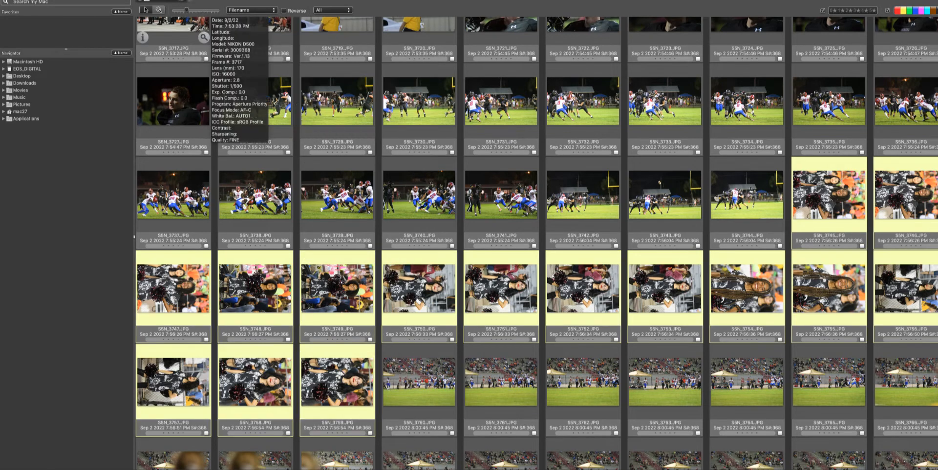
{"action": "left_click", "coordinate": [111, 0]}
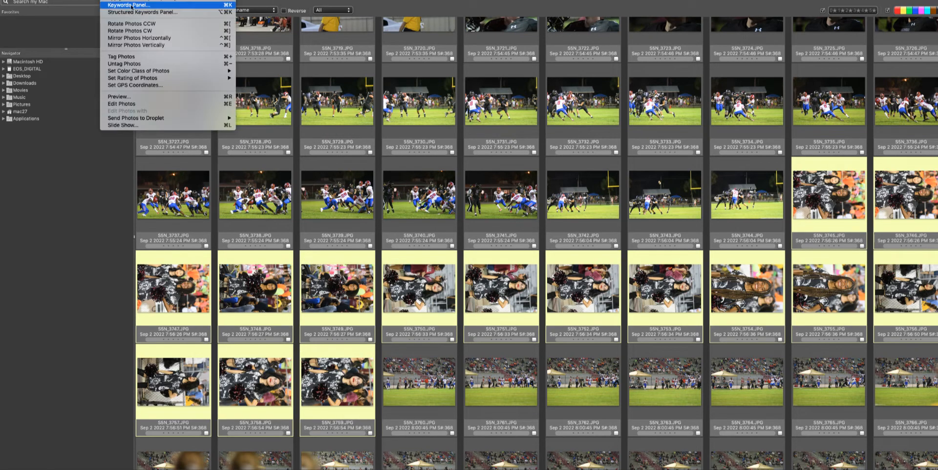
{"action": "left_click", "coordinate": [140, 28]}
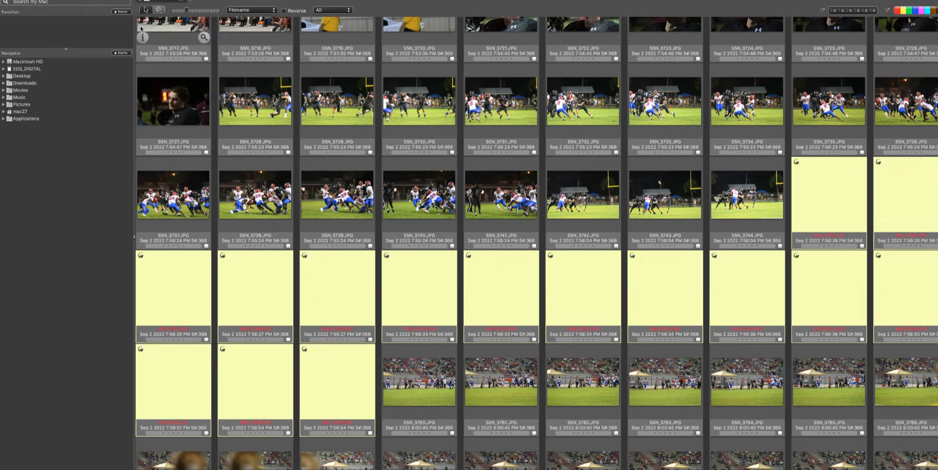
Open SSN_3668.JPG from the contact sheet in the preview window and enlarge that window to fill the screen
{"action": "scroll", "coordinate": [263, 84], "scroll_direction": "up", "scroll_amount": 2}
{"action": "scroll", "coordinate": [263, 85], "scroll_direction": "up", "scroll_amount": 7}
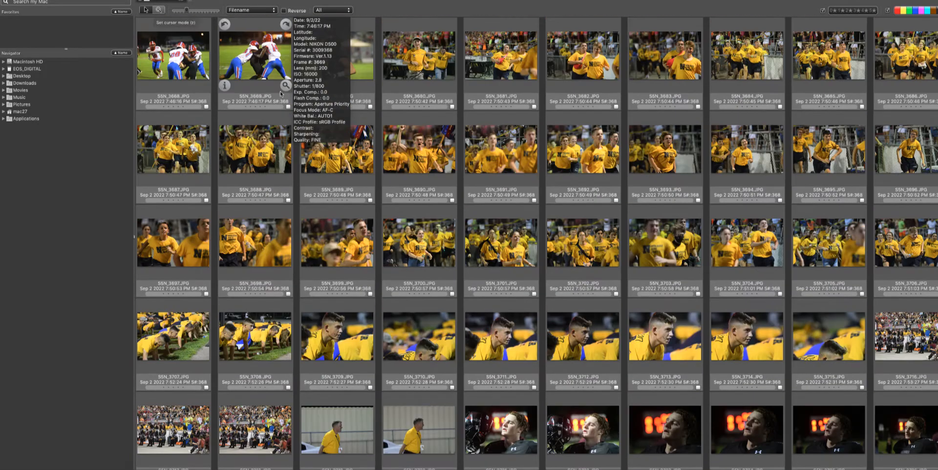
{"action": "left_click", "coordinate": [177, 58]}
{"action": "double_click", "coordinate": [182, 58]}
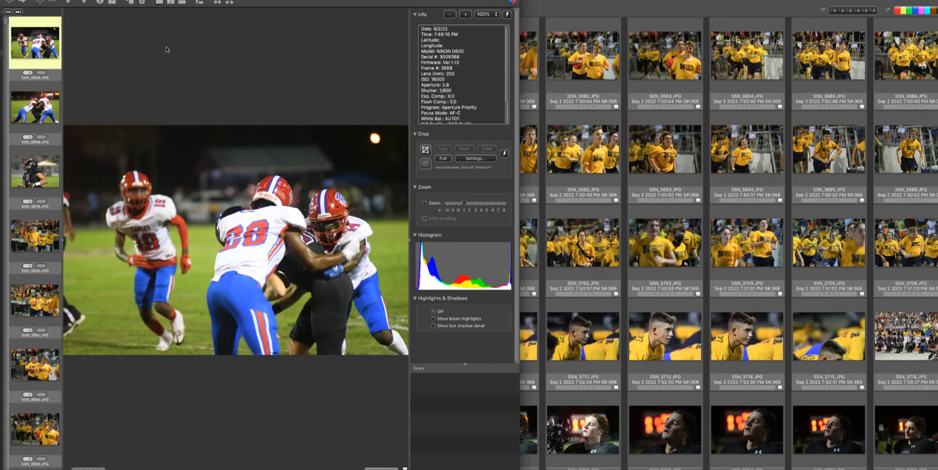
{"action": "left_click", "coordinate": [22, 1]}
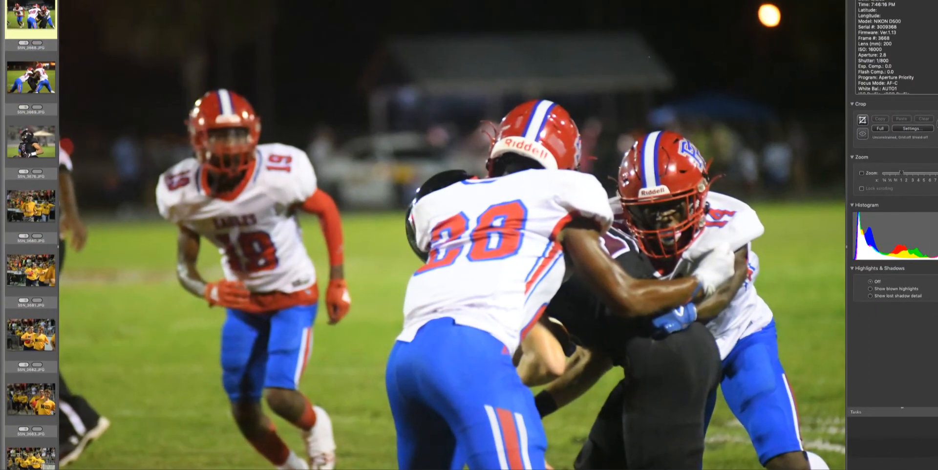
Review the photos that follow and mark SSN_3680.JPG with the red color class
{"action": "key", "text": "Right"}
{"action": "key", "text": "Right"}
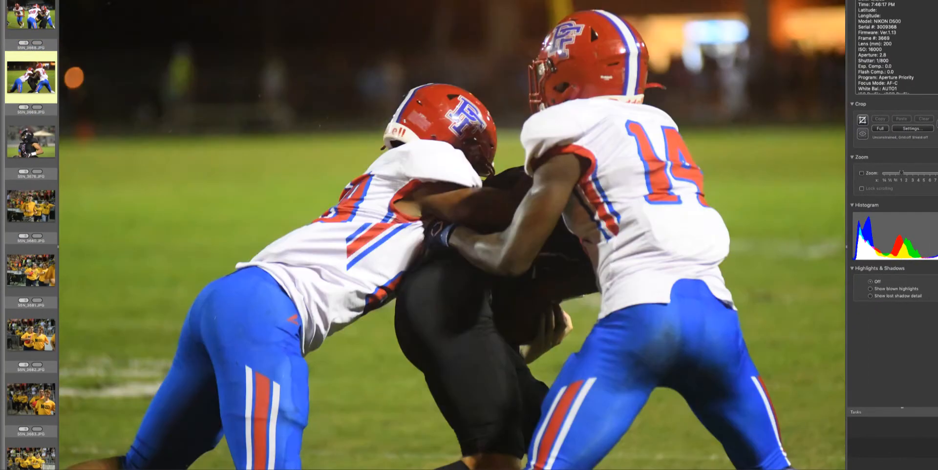
{"action": "key", "text": "Right"}
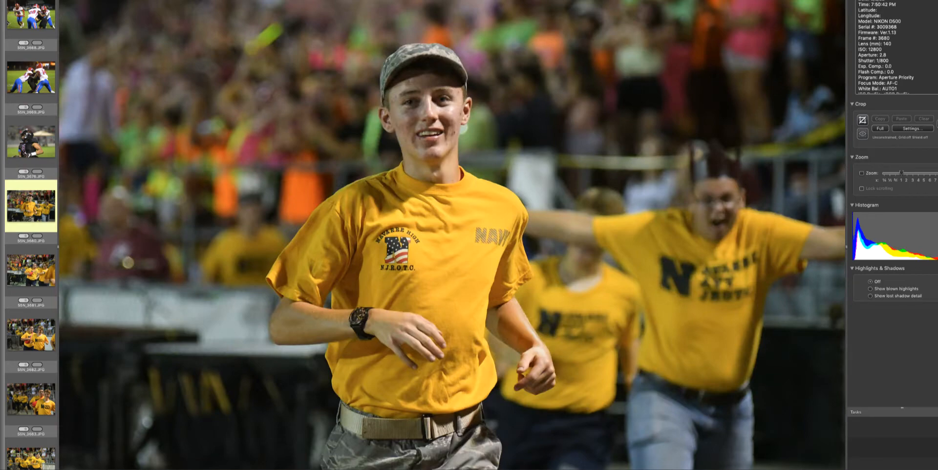
{"action": "key", "text": "1"}
Continue through the running cadet photos and mark SSN_3688.JPG and SSN_3689.JPG with the red color class
{"action": "key", "text": "Right"}
{"action": "key", "text": "Right"}
{"action": "key", "text": "Right"}
{"action": "key", "text": "Right"}
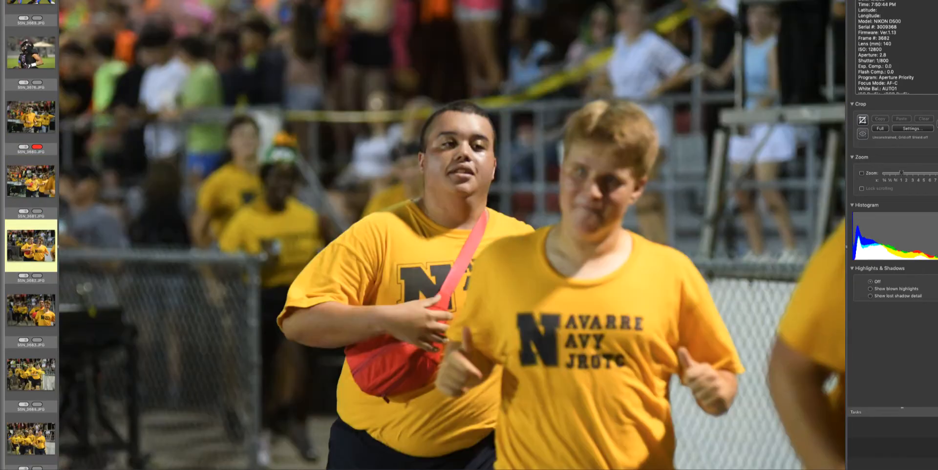
{"action": "key", "text": "Right"}
{"action": "key", "text": "Right"}
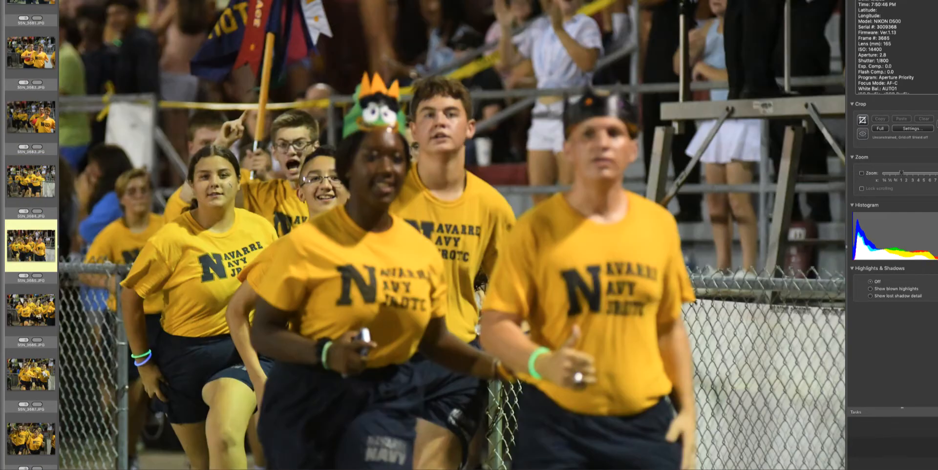
{"action": "key", "text": "Right"}
{"action": "key", "text": "Right"}
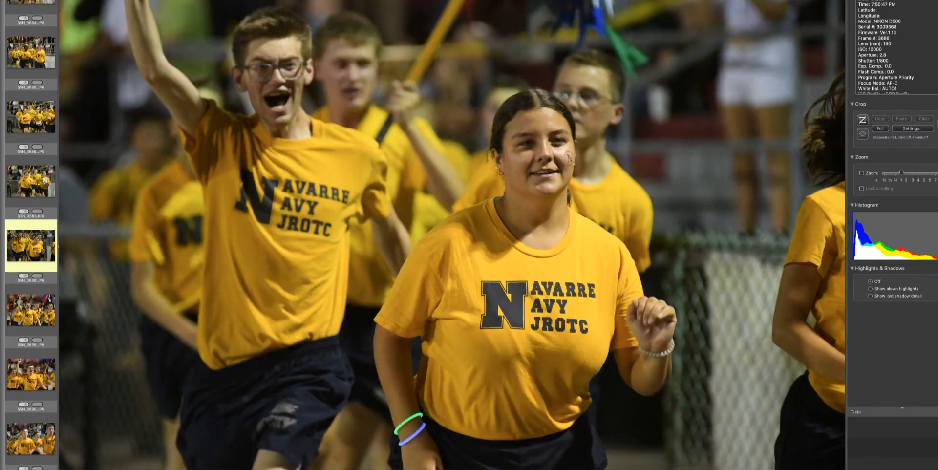
{"action": "key", "text": "t"}
{"action": "key", "text": "Right"}
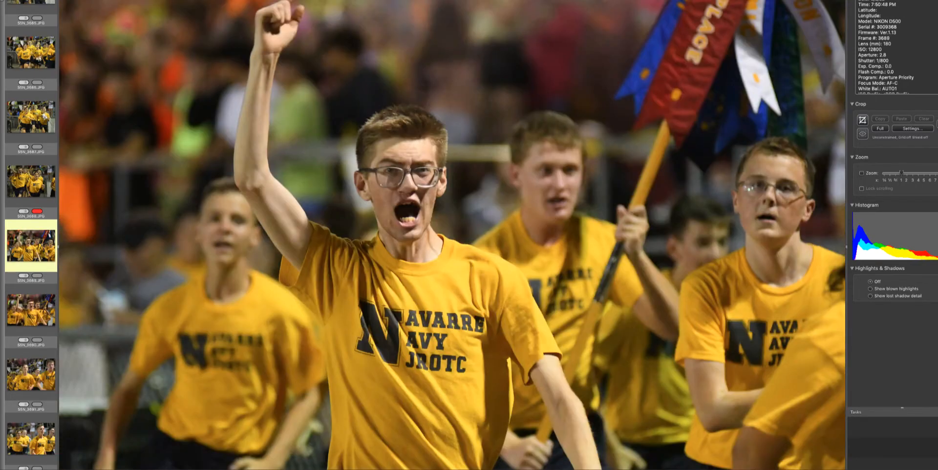
{"action": "key", "text": "t"}
Review the photos from SSN_3690.JPG through SSN_3709.JPG one by one, checking focus, expression and composition
{"action": "key", "text": "Right"}
{"action": "key", "text": "Right"}
{"action": "key", "text": "Right"}
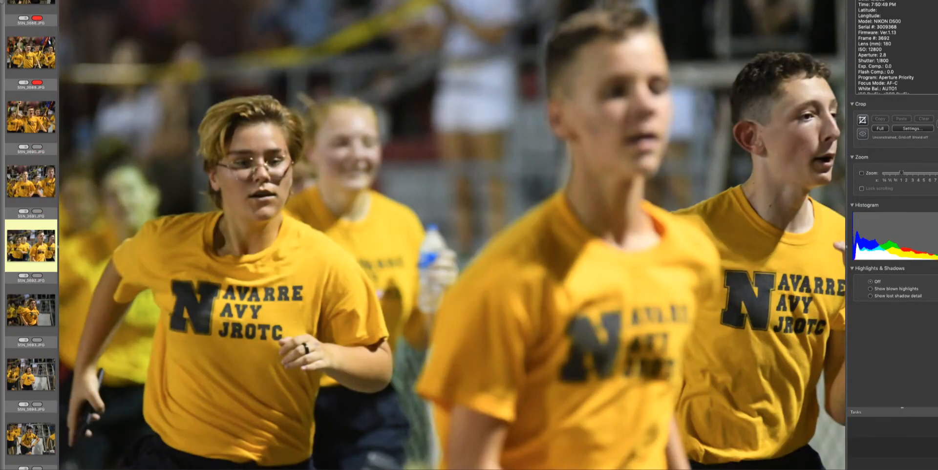
{"action": "key", "text": "Right"}
{"action": "key", "text": "Right"}
{"action": "key", "text": "Right"}
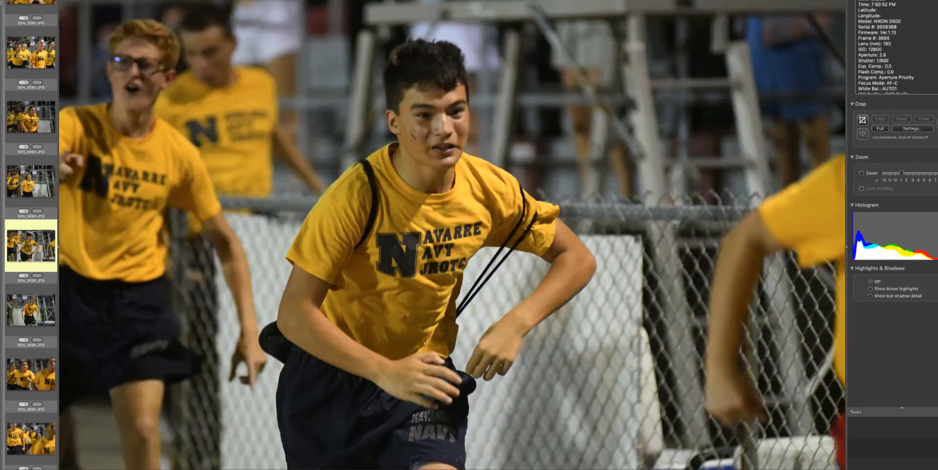
{"action": "key", "text": "Right"}
{"action": "key", "text": "Right"}
{"action": "key", "text": "Right"}
{"action": "key", "text": "Right"}
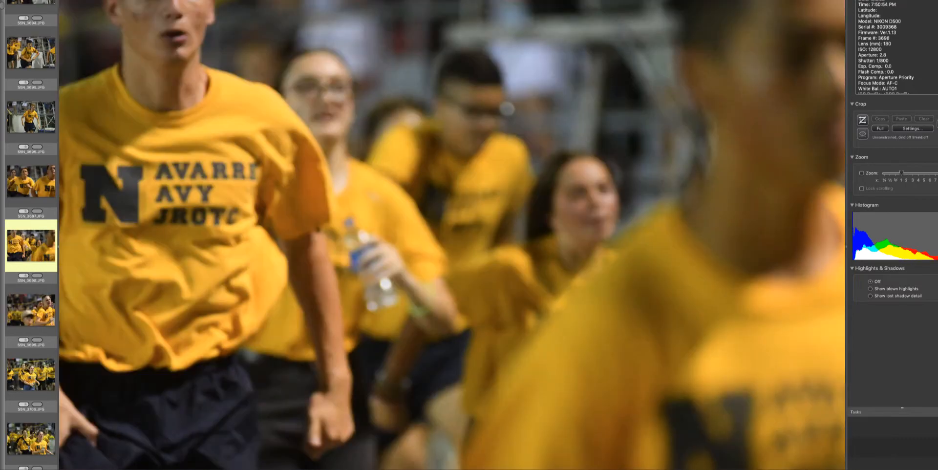
{"action": "key", "text": "Right"}
{"action": "key", "text": "Right"}
{"action": "key", "text": "Right"}
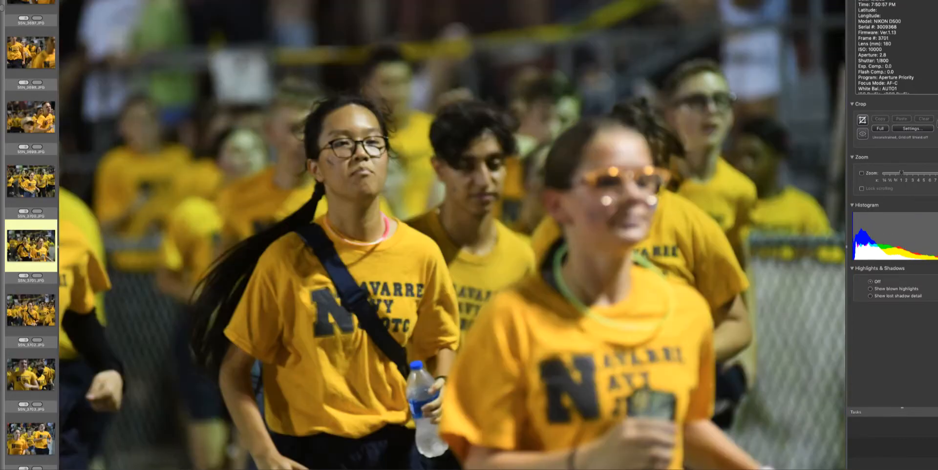
{"action": "key", "text": "Right"}
{"action": "key", "text": "Right"}
{"action": "key", "text": "Right"}
{"action": "key", "text": "Right"}
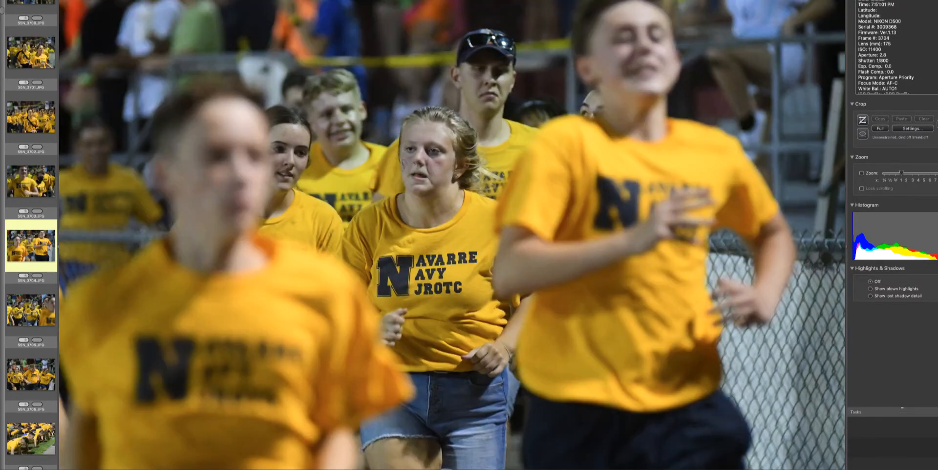
{"action": "key", "text": "Right"}
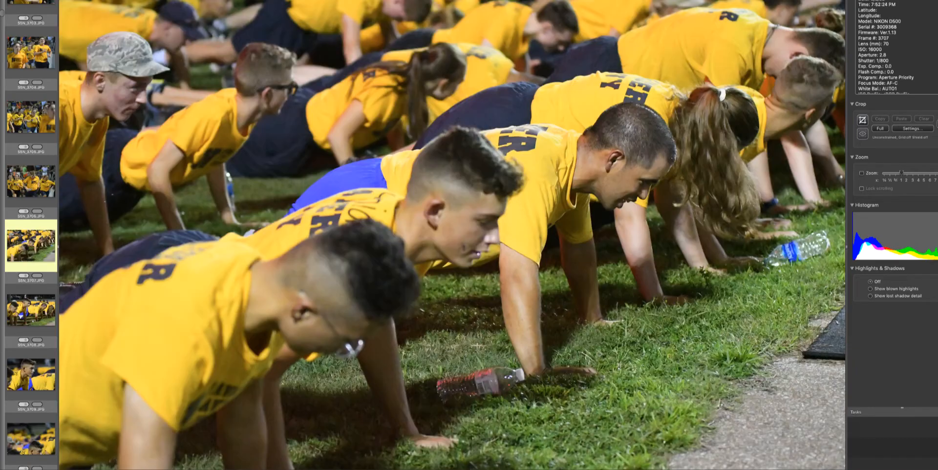
{"action": "key", "text": "Right"}
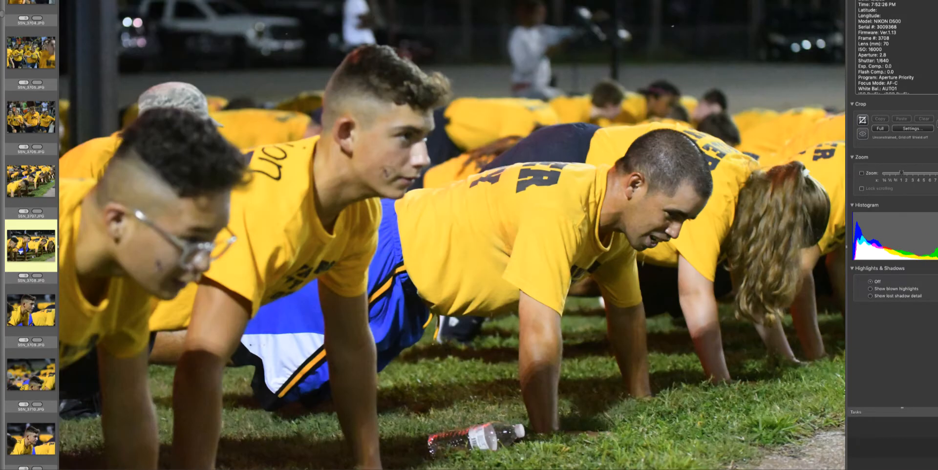
{"action": "key", "text": "Right"}
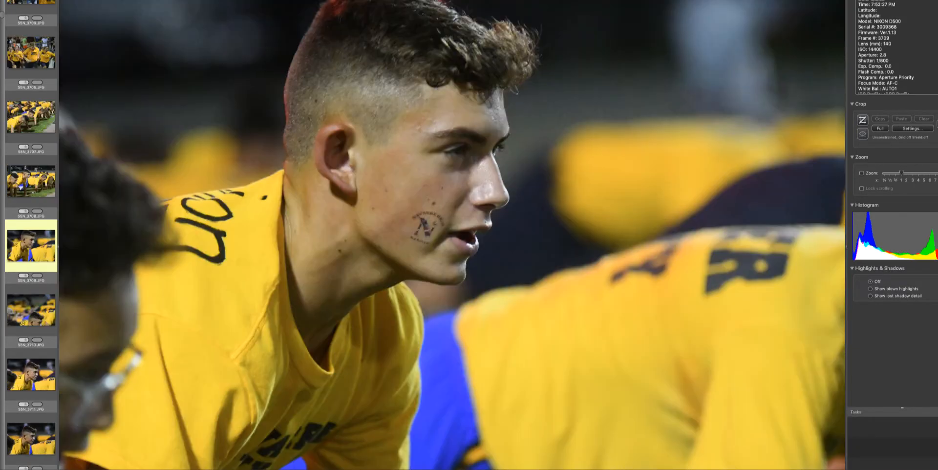
Try the red color class on SSN_3709.JPG and compare that shot with SSN_3711.JPG, removing the mark again
{"action": "key", "text": "t"}
{"action": "key", "text": "Right"}
{"action": "key", "text": "Right"}
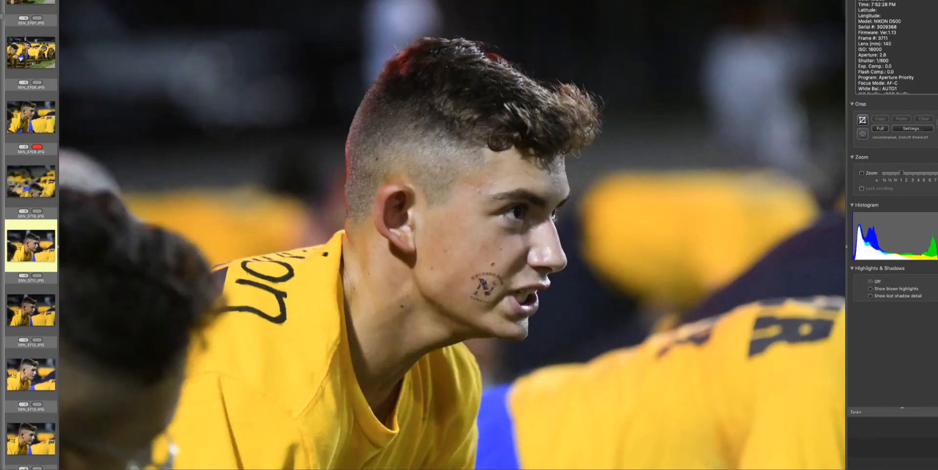
{"action": "key", "text": "Left"}
{"action": "key", "text": "Left"}
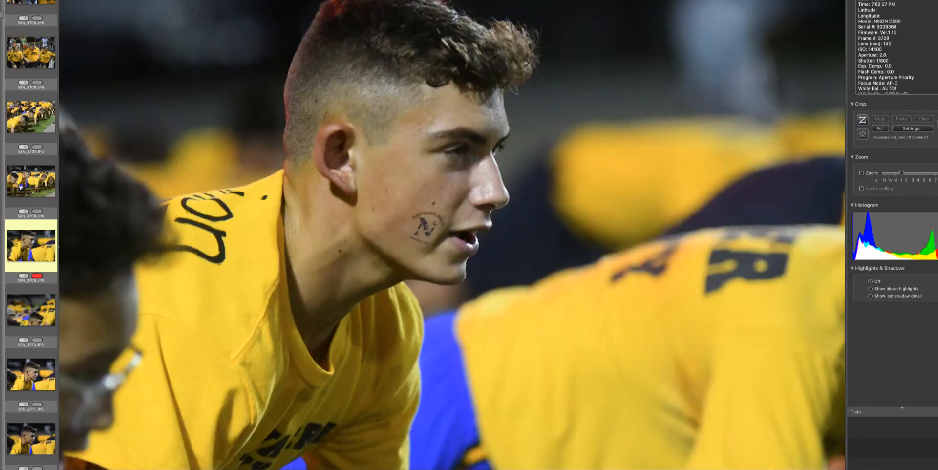
{"action": "key", "text": "Right"}
{"action": "key", "text": "Right"}
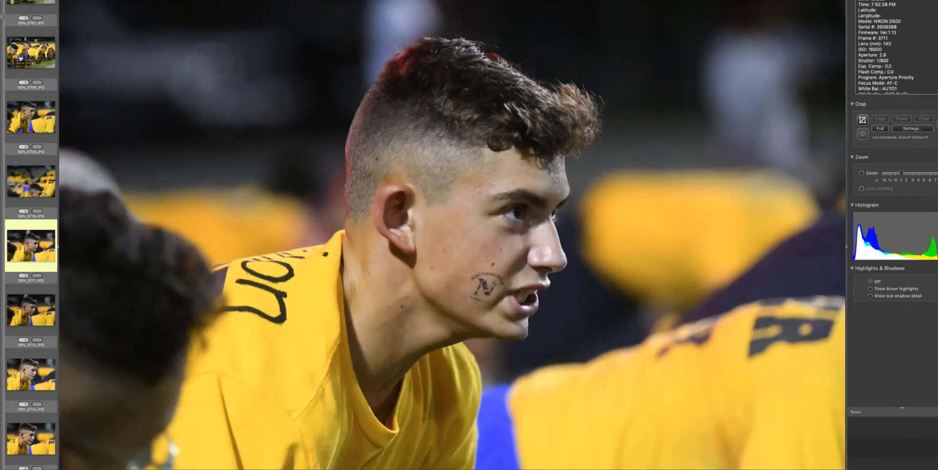
Mark the profile shots SSN_3711.JPG and SSN_3712.JPG with the red color class
{"action": "key", "text": "t"}
{"action": "key", "text": "Right"}
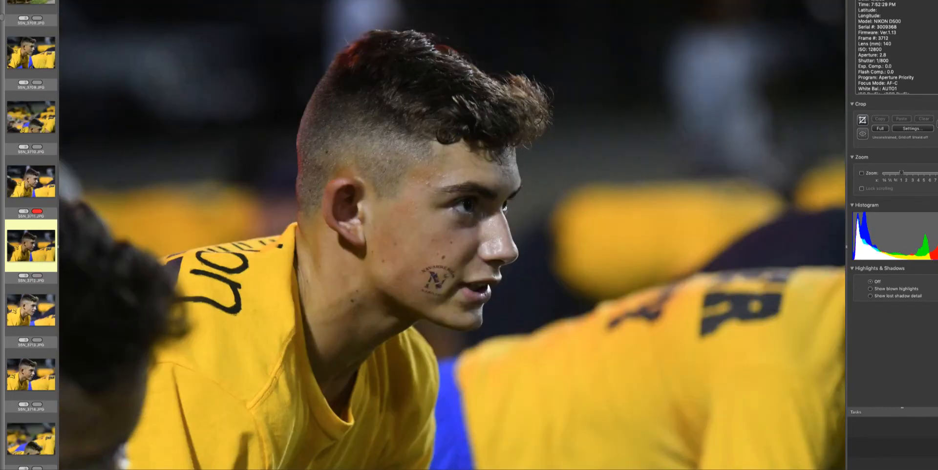
{"action": "key", "text": "t"}
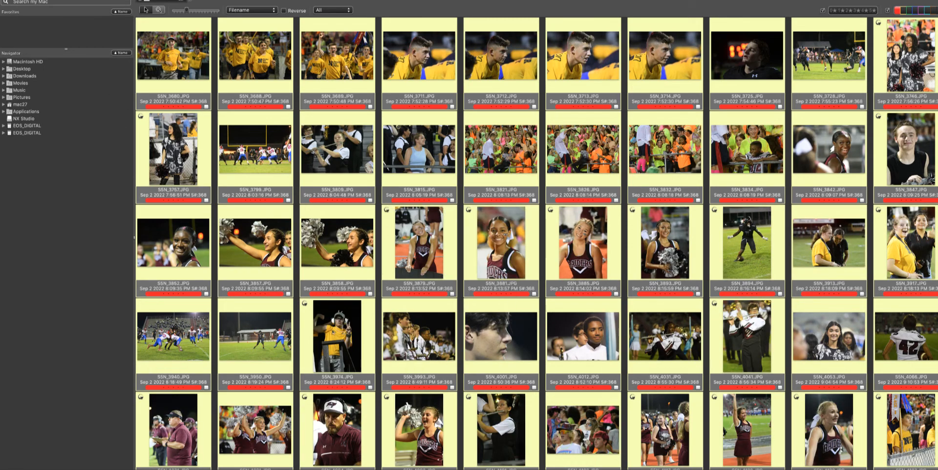
Start copying the selected red-marked photos and set Downloads as the location for choosing the destination folder
{"action": "left_click", "coordinate": [76, 1]}
{"action": "left_click", "coordinate": [113, 96]}
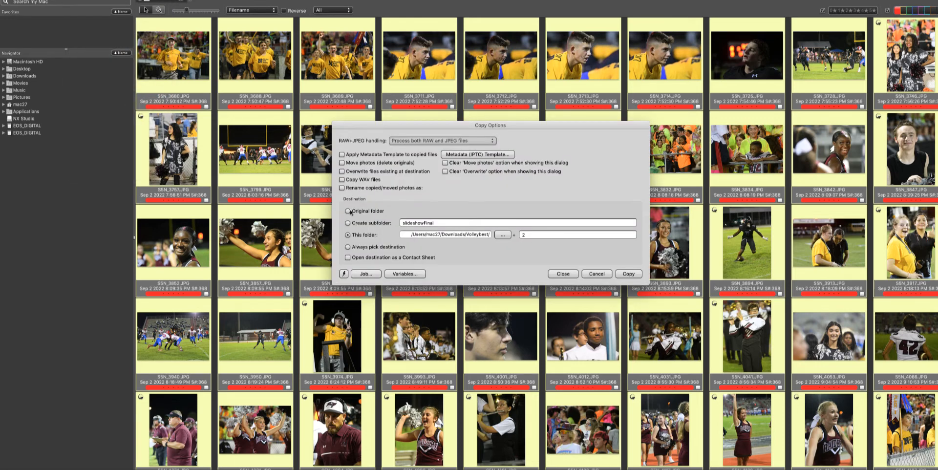
{"action": "left_click", "coordinate": [509, 235]}
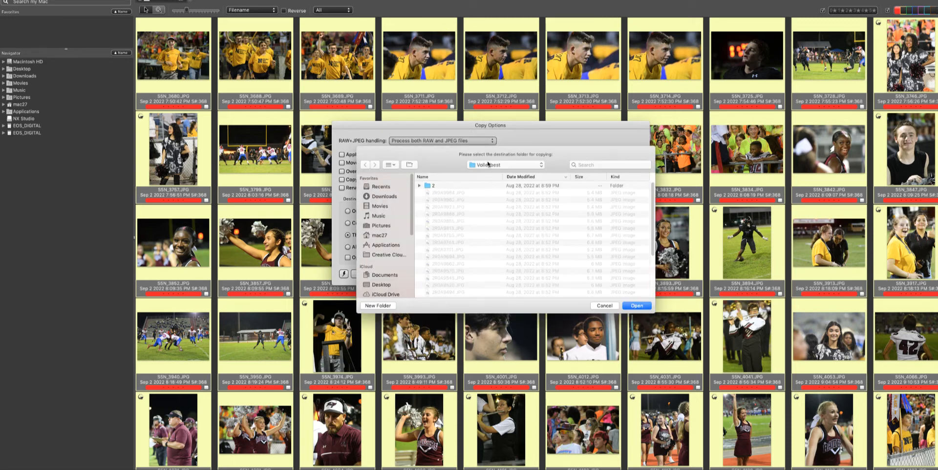
{"action": "left_click", "coordinate": [489, 166]}
{"action": "left_click", "coordinate": [490, 174]}
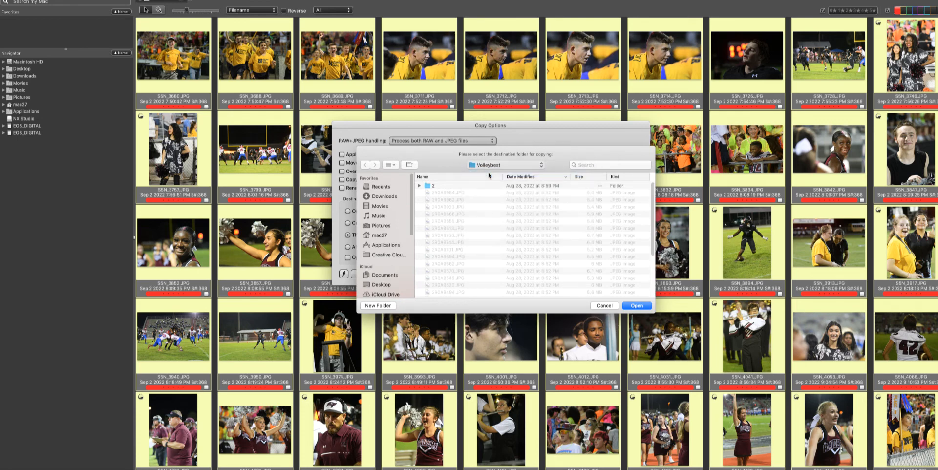
Create a folder named FootballGame1 inside Downloads and copy the selected photos to that destination
{"action": "left_click", "coordinate": [383, 306]}
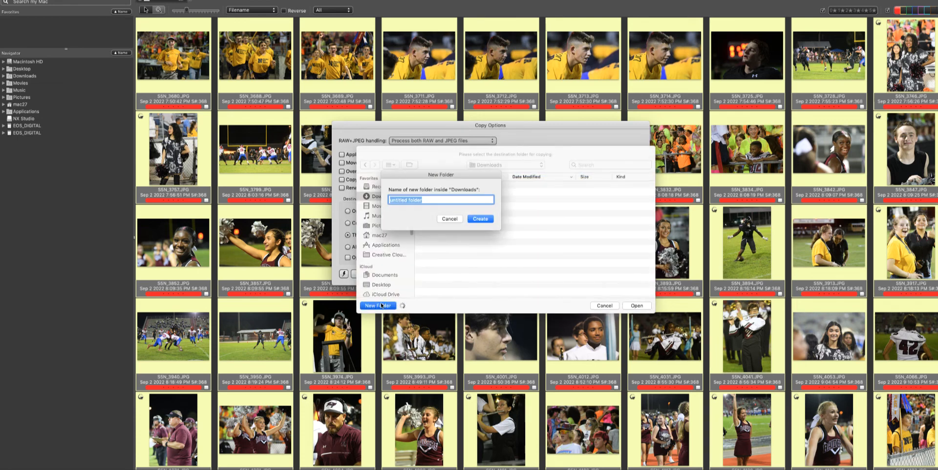
{"action": "type", "text": "FootballGame1"}
{"action": "left_click", "coordinate": [481, 219]}
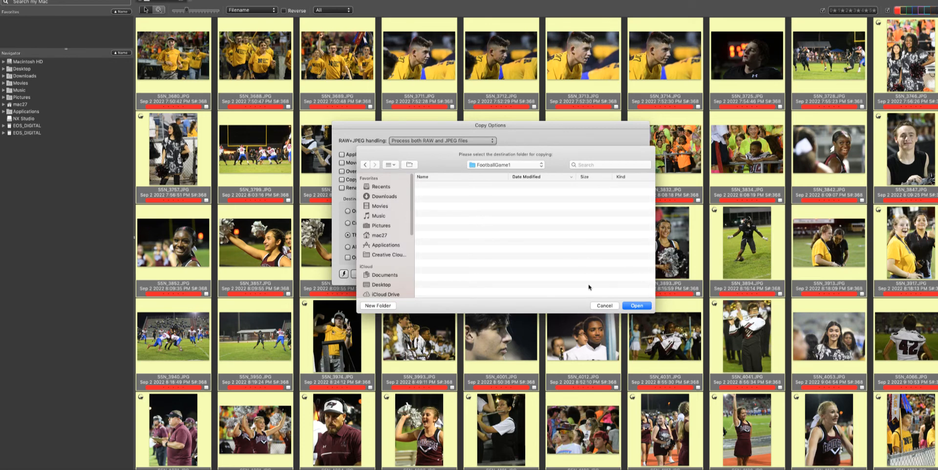
{"action": "left_click", "coordinate": [637, 306]}
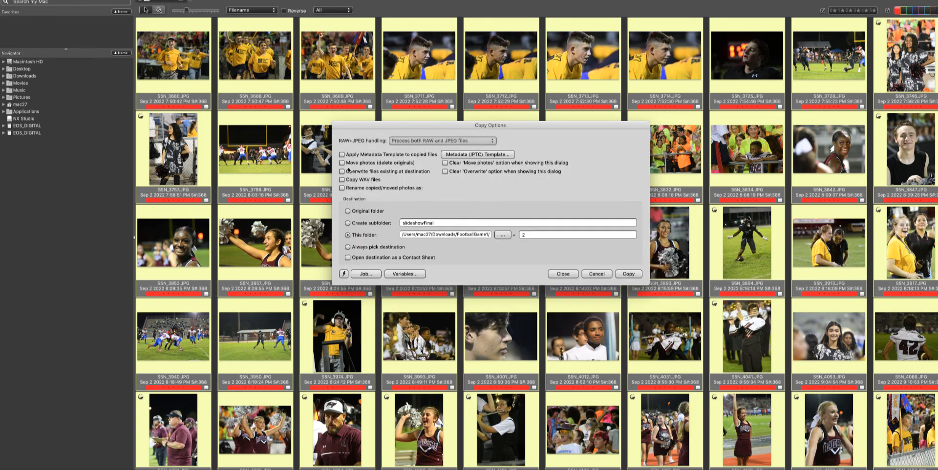
{"action": "left_click", "coordinate": [629, 275]}
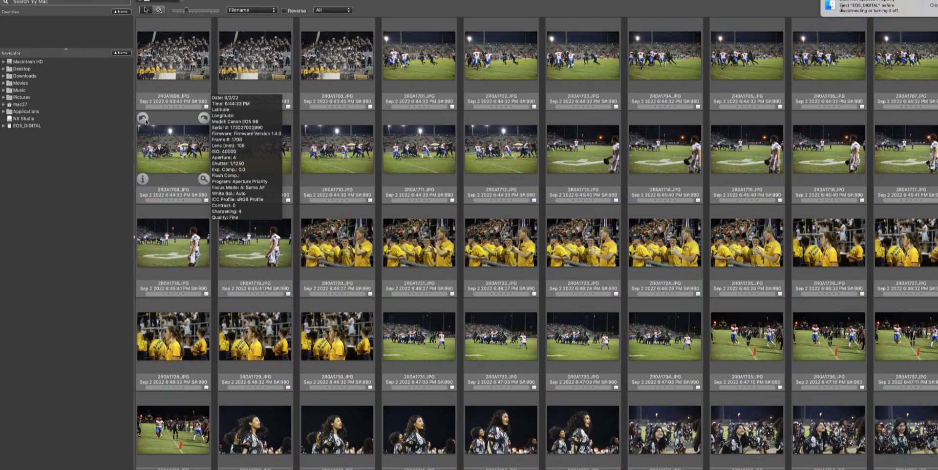
Filter the 2R0A contact sheet to the red color class and select all the photos shown
{"action": "left_click", "coordinate": [131, 0]}
{"action": "left_click", "coordinate": [130, 0]}
{"action": "left_click", "coordinate": [131, 0]}
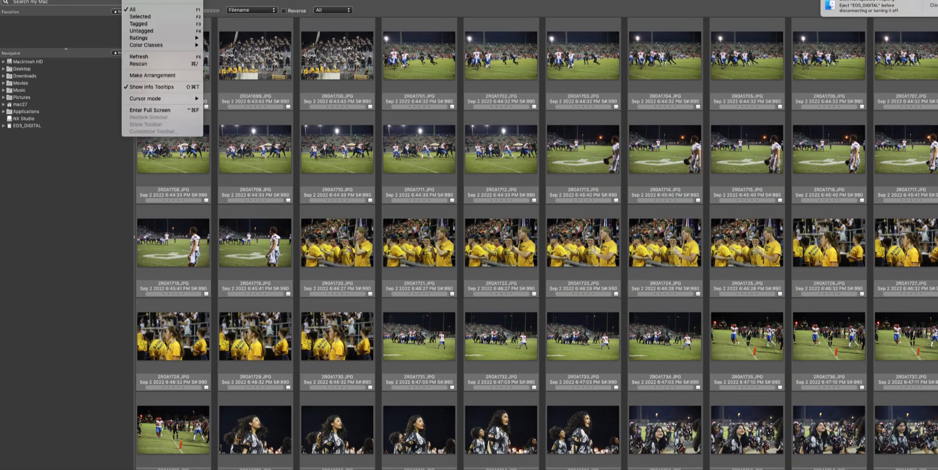
{"action": "mouse_move", "coordinate": [161, 38]}
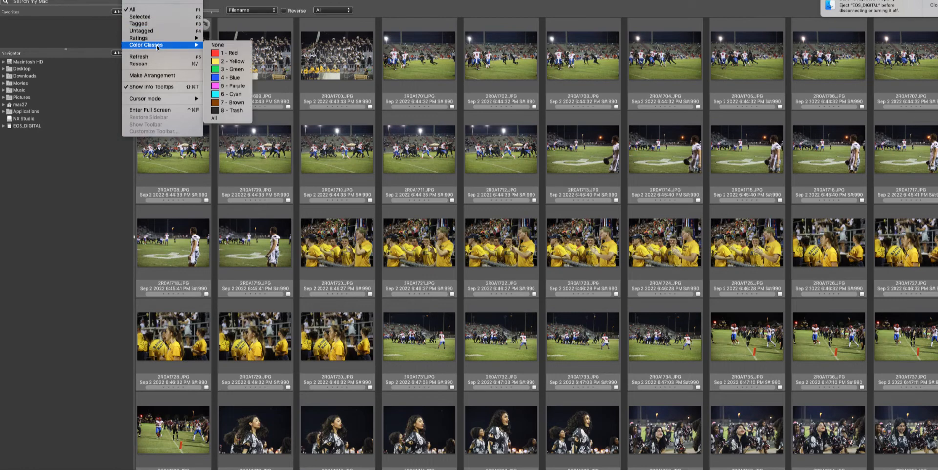
{"action": "left_click", "coordinate": [227, 52]}
{"action": "mouse_move", "coordinate": [188, 51]}
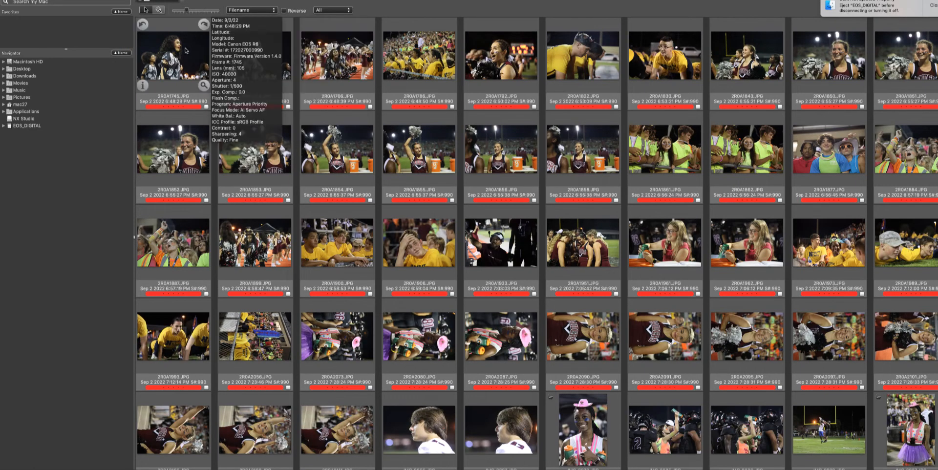
{"action": "key", "text": "super+a"}
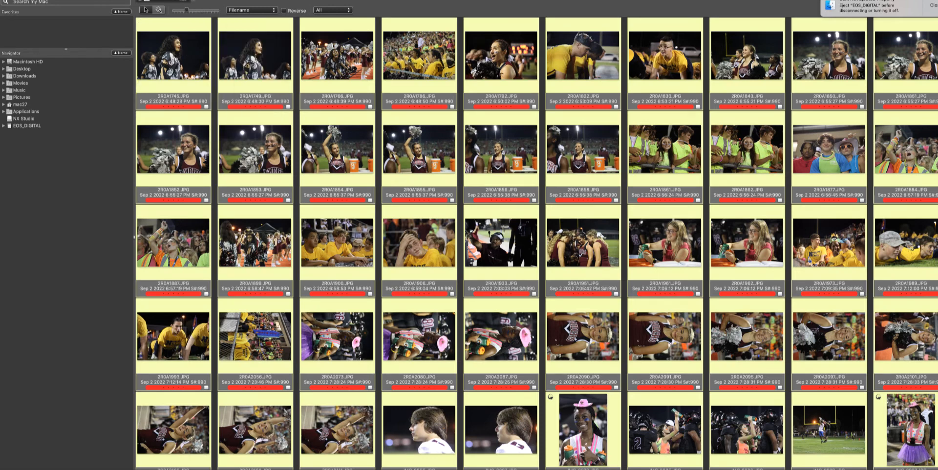
Copy the selected red-marked photos to the FootballGame1 folder with 1 as the subfolder name
{"action": "left_click", "coordinate": [76, 0]}
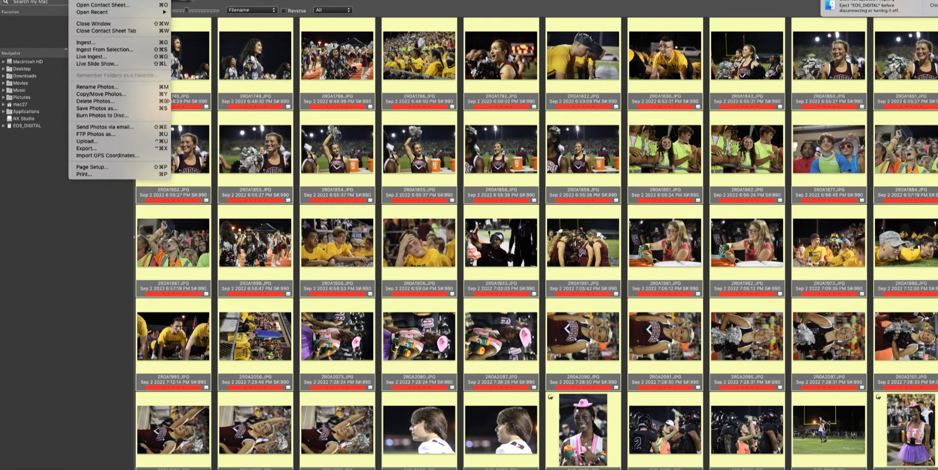
{"action": "left_click", "coordinate": [131, 94]}
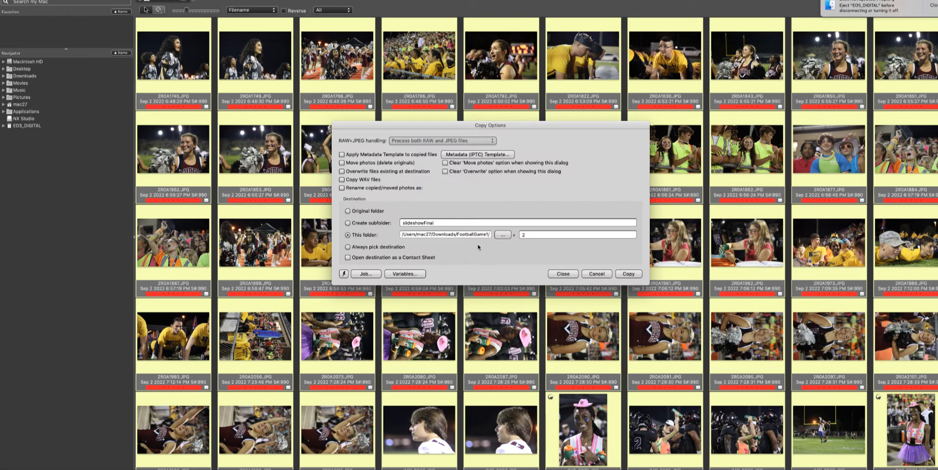
{"action": "left_click", "coordinate": [523, 234]}
{"action": "key", "text": "BackSpace"}
{"action": "type", "text": "1"}
{"action": "left_click", "coordinate": [630, 274]}
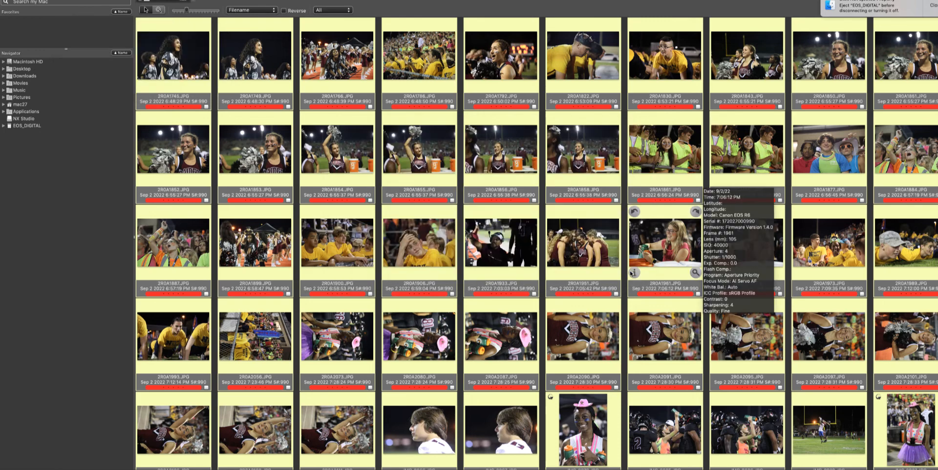
Close the finished contact sheet, filter the IMG photo sheet to the red color class and select all its photos
{"action": "key", "text": "super+w"}
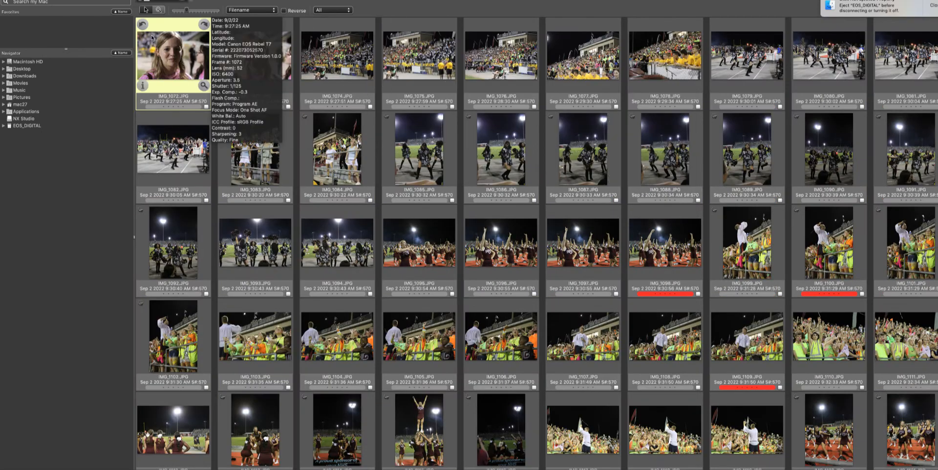
{"action": "left_click", "coordinate": [132, 0]}
{"action": "mouse_move", "coordinate": [161, 45]}
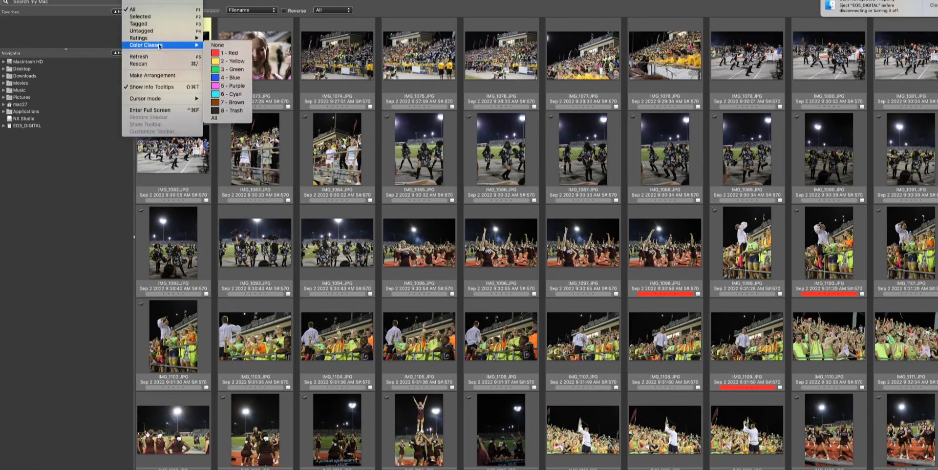
{"action": "left_click", "coordinate": [230, 53]}
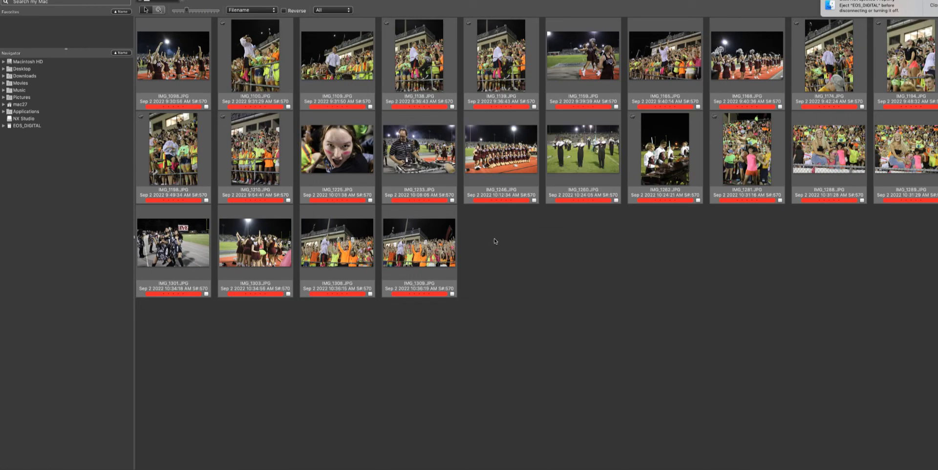
{"action": "key", "text": "super+a"}
Copy the selected red-marked IMG photos to the FootballGame1 folder with 3 as the subfolder name
{"action": "left_click", "coordinate": [78, 0]}
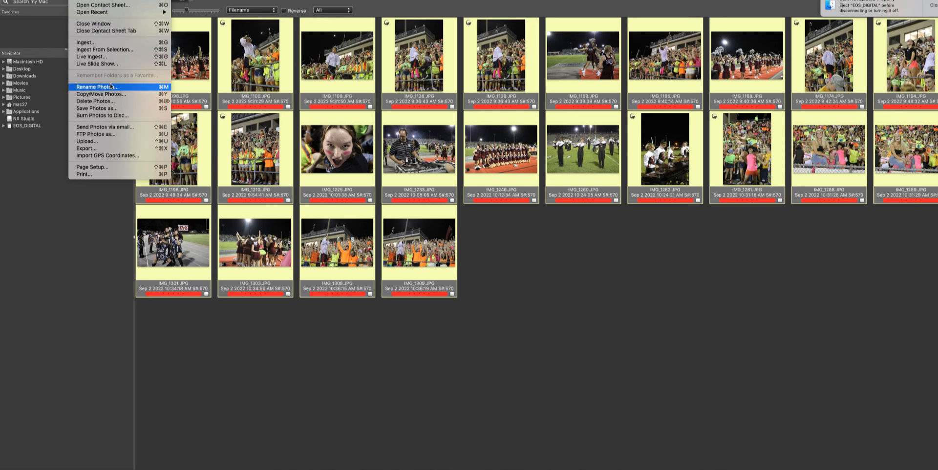
{"action": "left_click", "coordinate": [121, 94]}
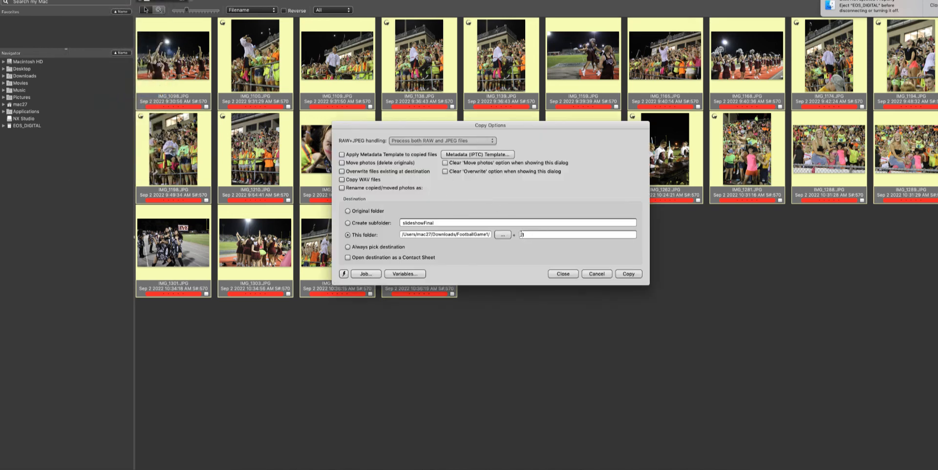
{"action": "type", "text": "3"}
{"action": "left_click", "coordinate": [629, 274]}
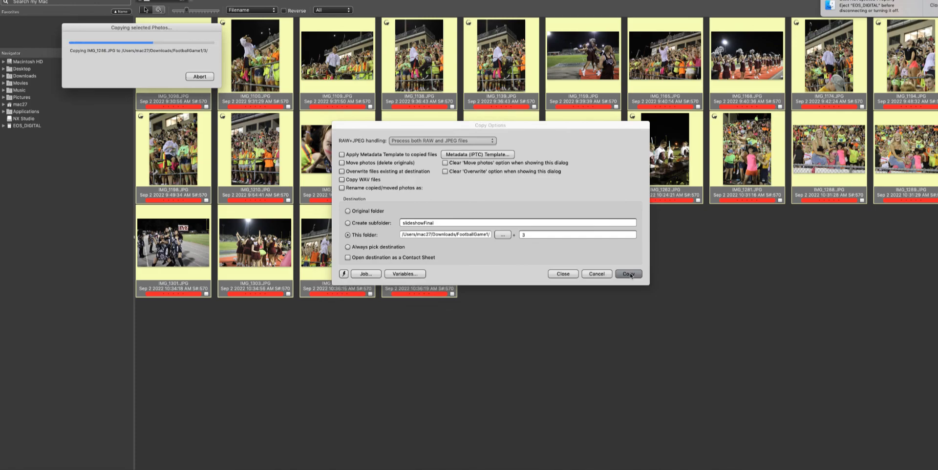